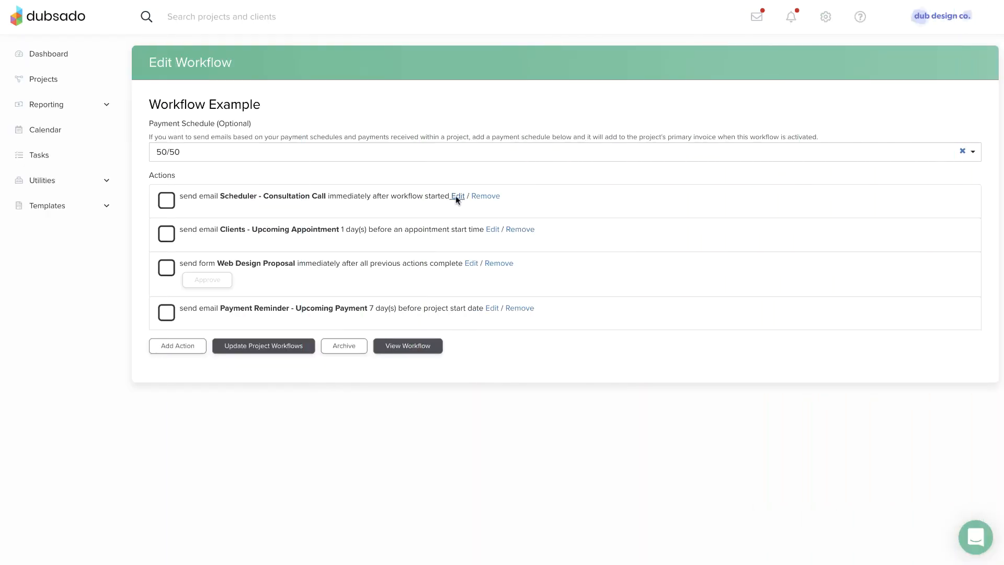
# - Change the Scheduler - Consultation Call email action to Send Appointment Scheduler with the Discovery Call template and apply it
pyautogui.click(457, 196)
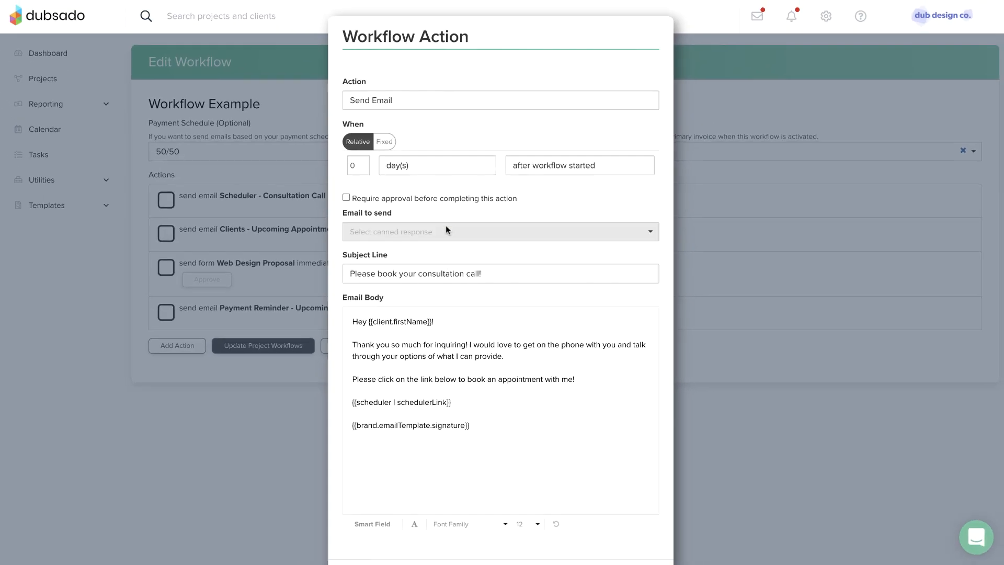
pyautogui.click(434, 103)
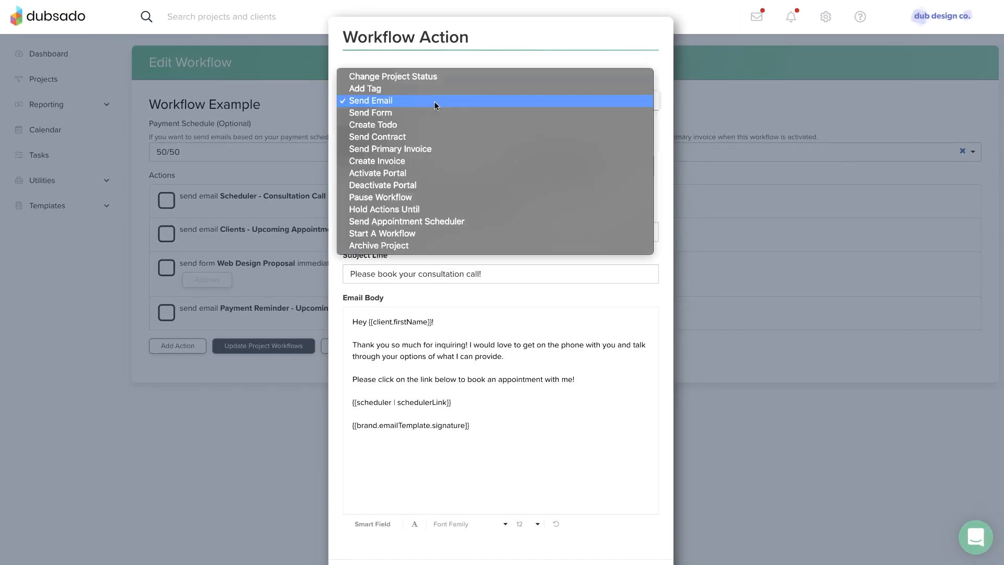
pyautogui.click(432, 221)
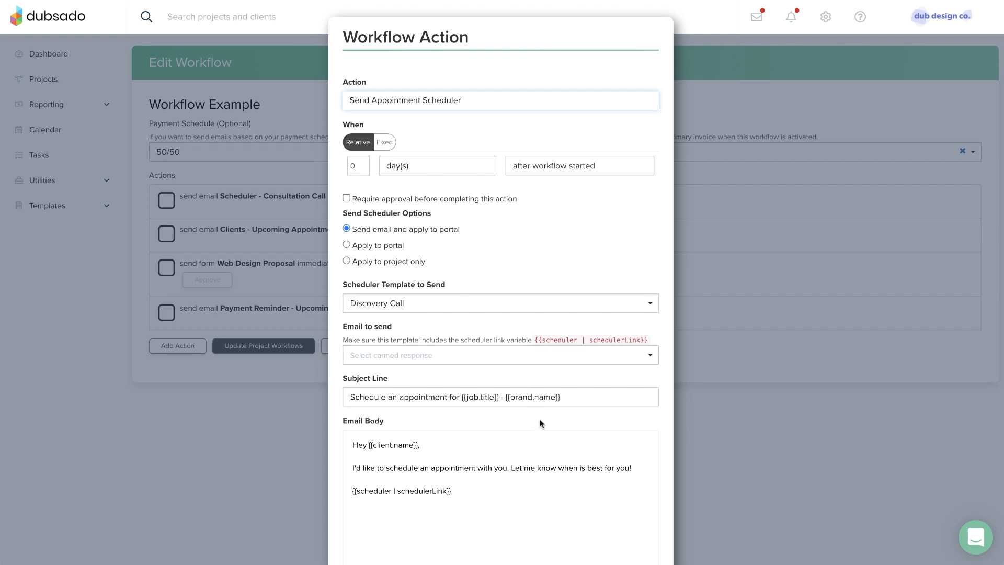
pyautogui.scroll(-3, 541, 422)
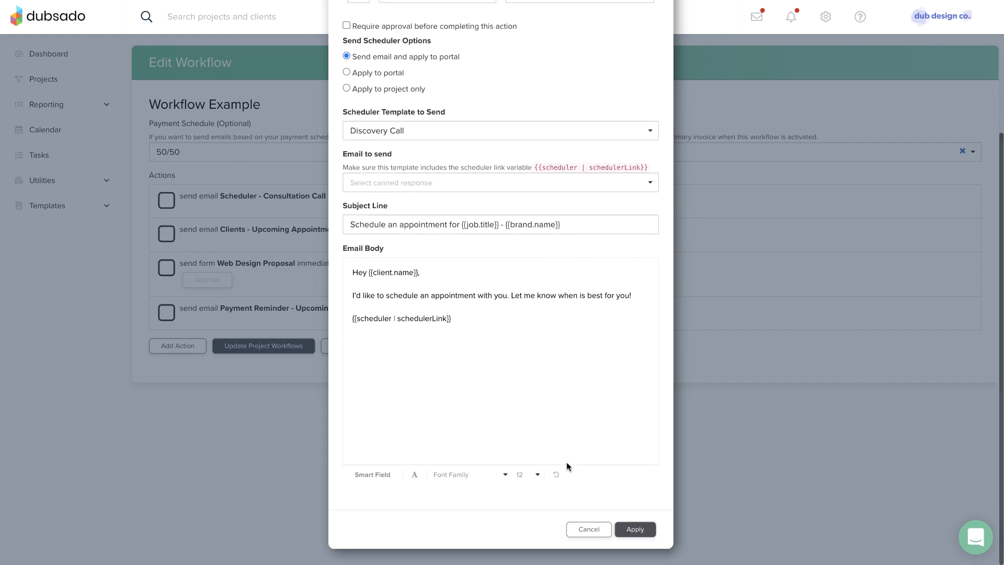
pyautogui.click(629, 528)
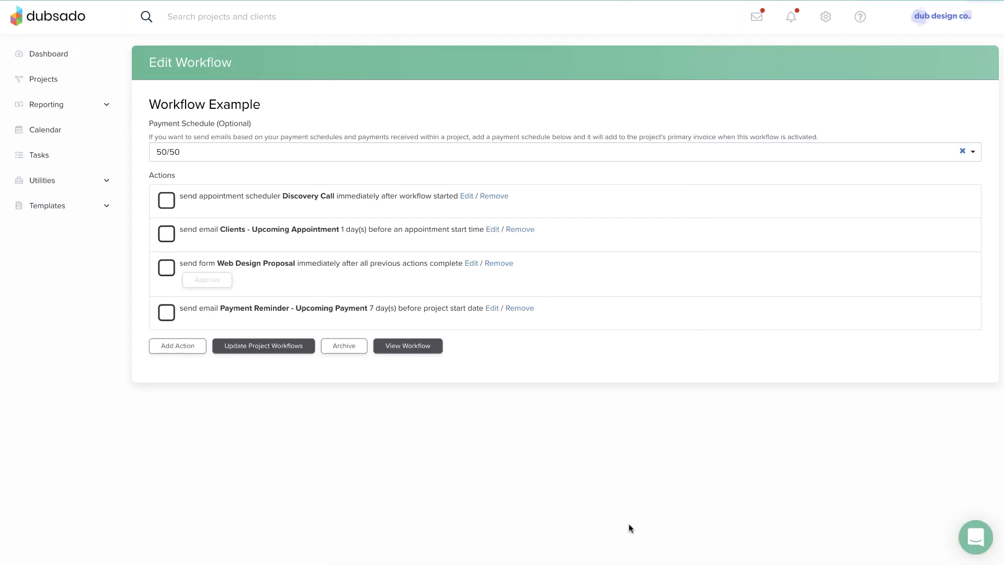
# - Insert the {{form | formLink}} smart field above the signature in the Web Design Proposal action's email and apply the change
pyautogui.click(472, 264)
pyautogui.scroll(-3, 470, 269)
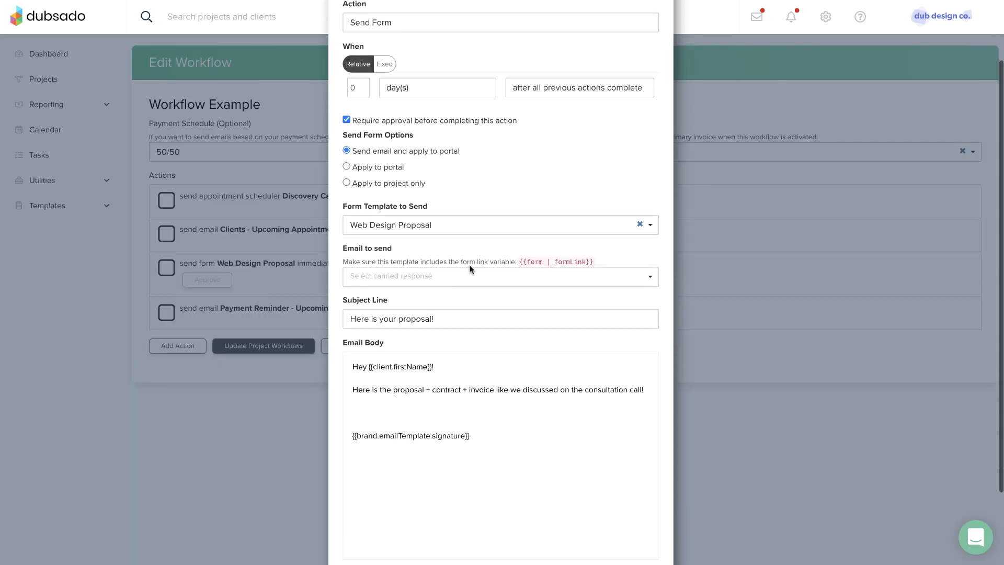
pyautogui.click(361, 398)
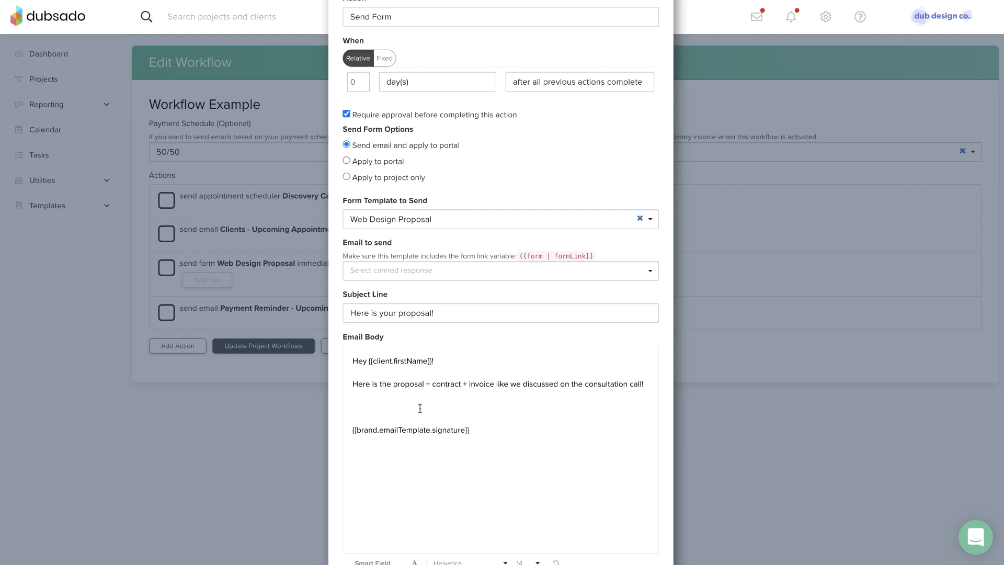
pyautogui.scroll(-3, 419, 405)
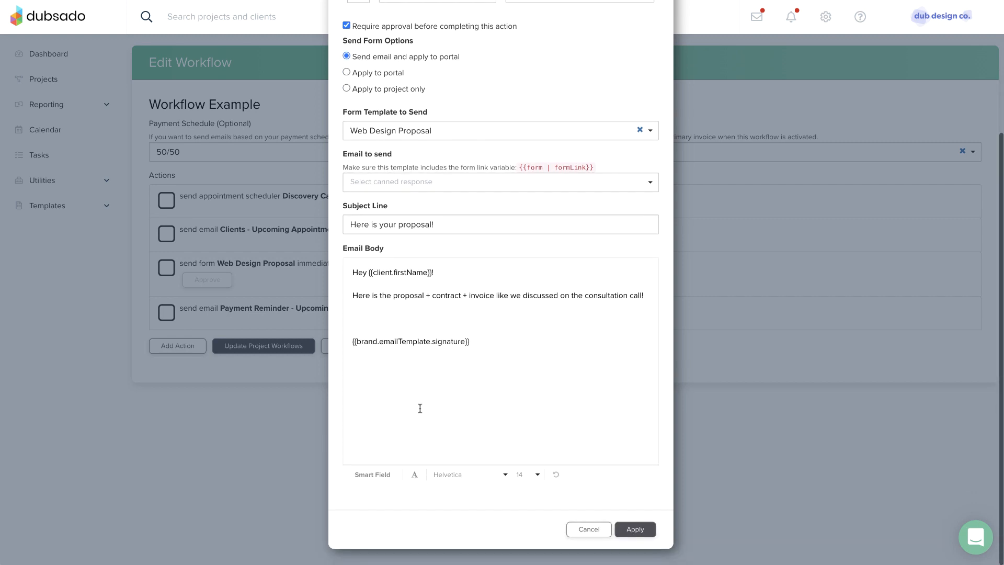
pyautogui.click(375, 474)
pyautogui.click(558, 454)
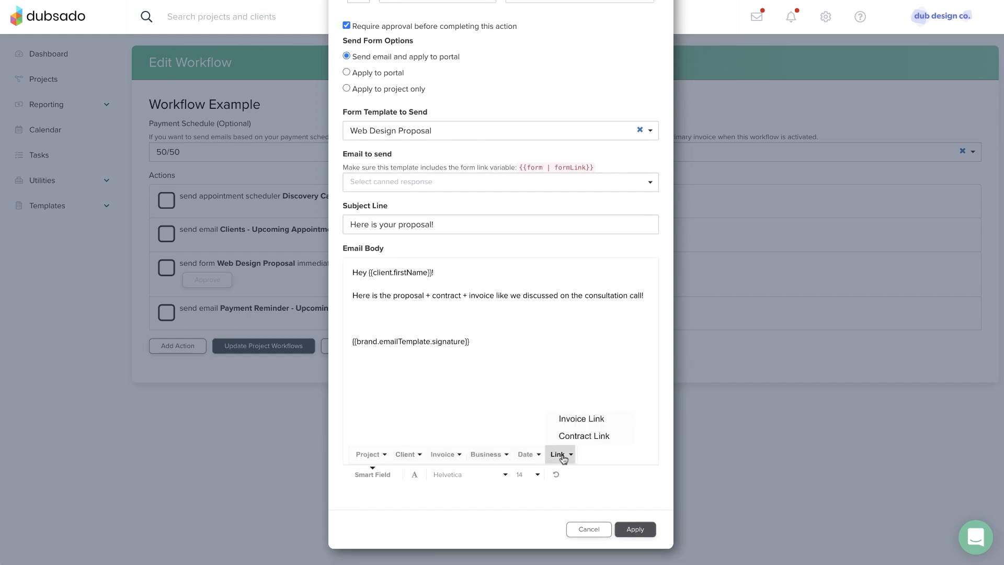
pyautogui.click(571, 434)
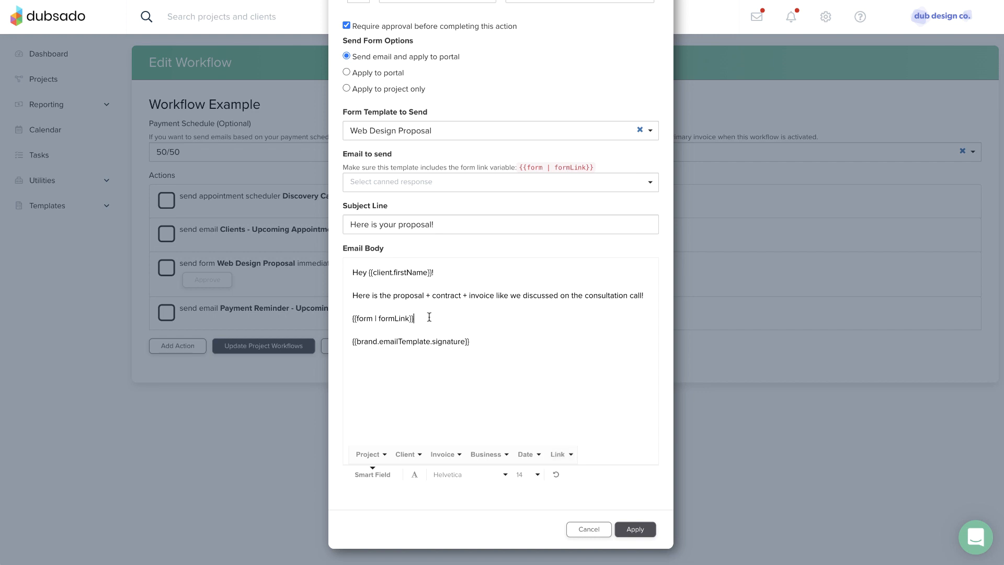
pyautogui.click(634, 529)
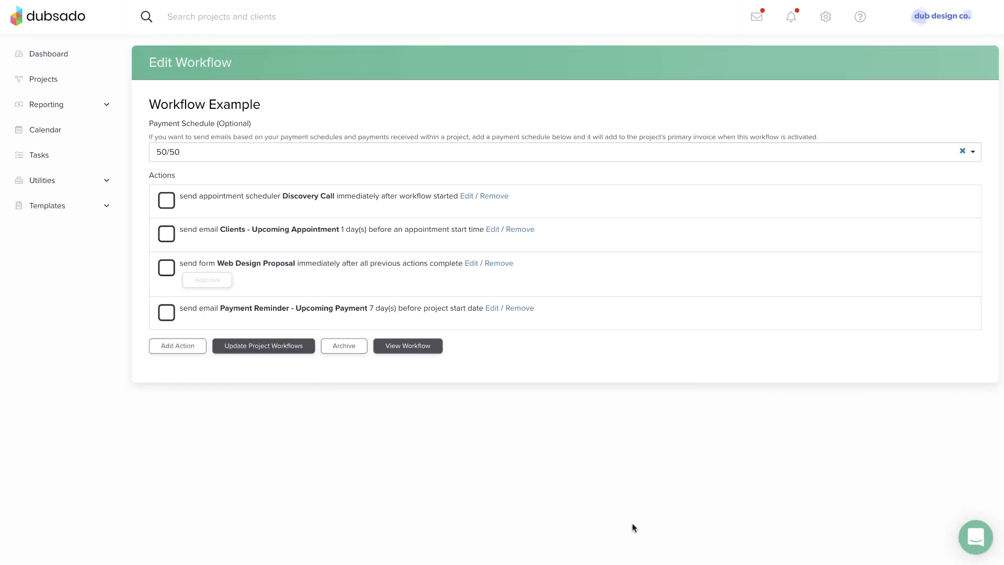
# - Delete "on {{appointment.start | shortTime}}" from the Clients - Upcoming Appointment email body and apply the change
pyautogui.click(492, 229)
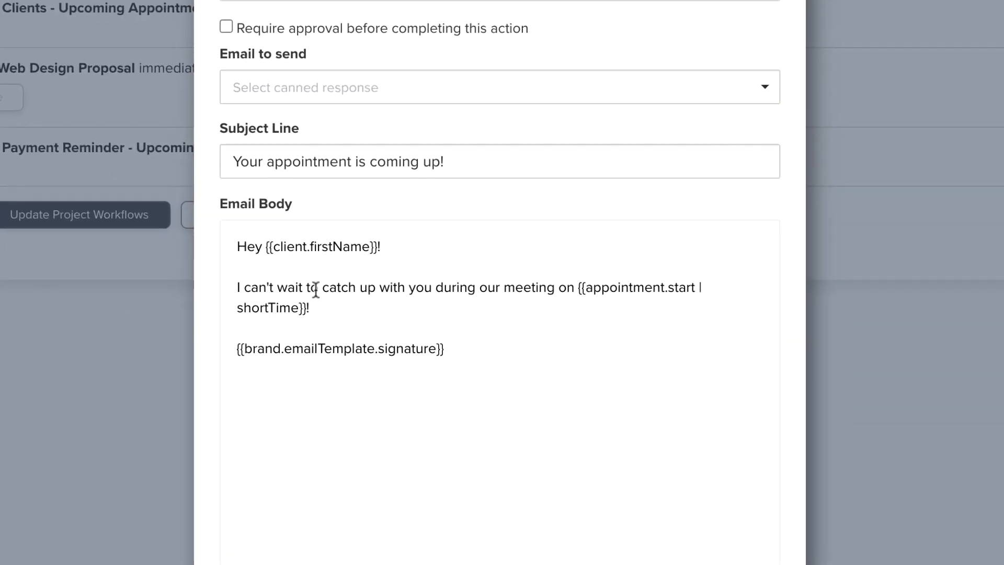
pyautogui.click(284, 283)
pyautogui.moveTo(301, 300); pyautogui.dragTo(555, 289)
pyautogui.press('BackSpace')
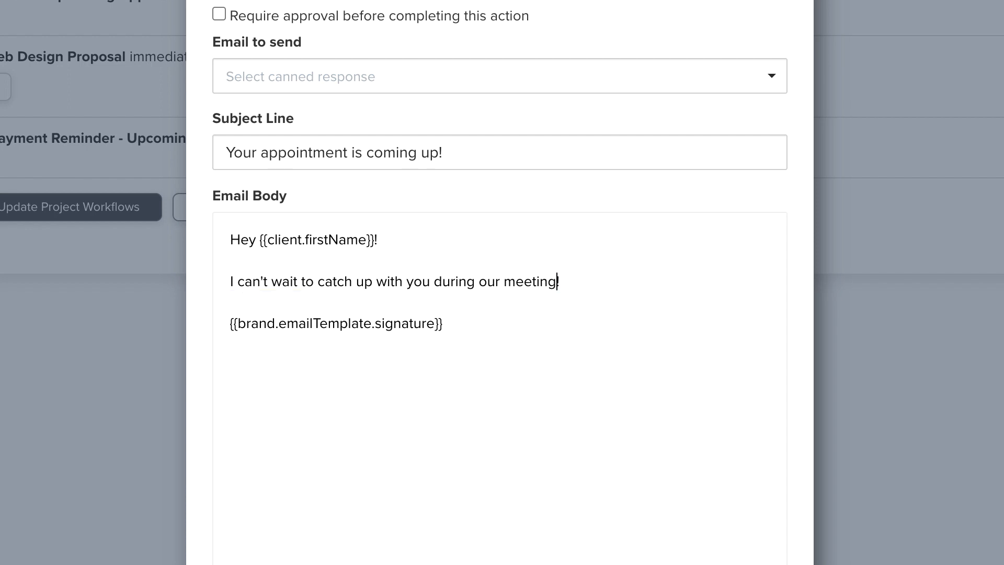
pyautogui.scroll(-3, 500, 283)
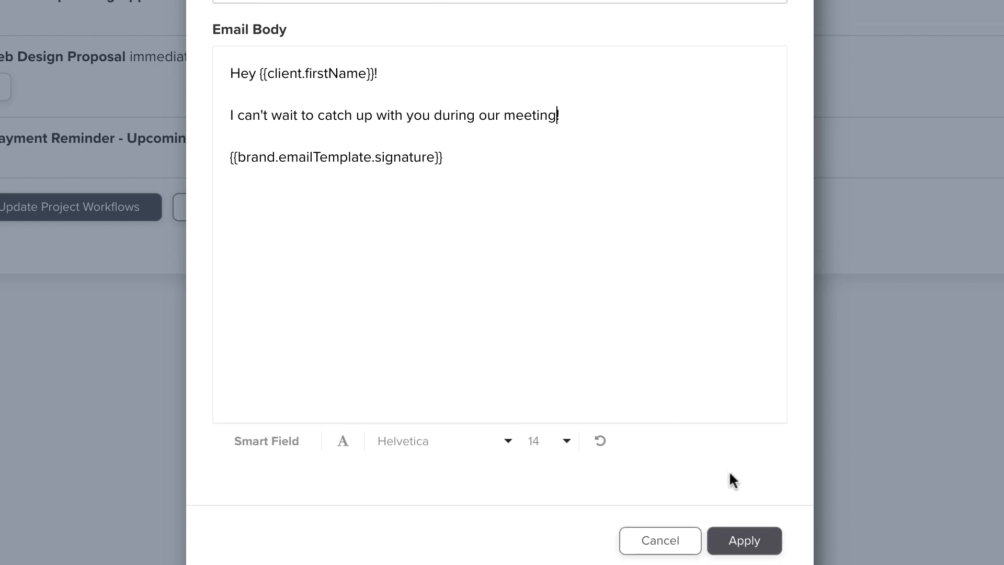
pyautogui.click(764, 540)
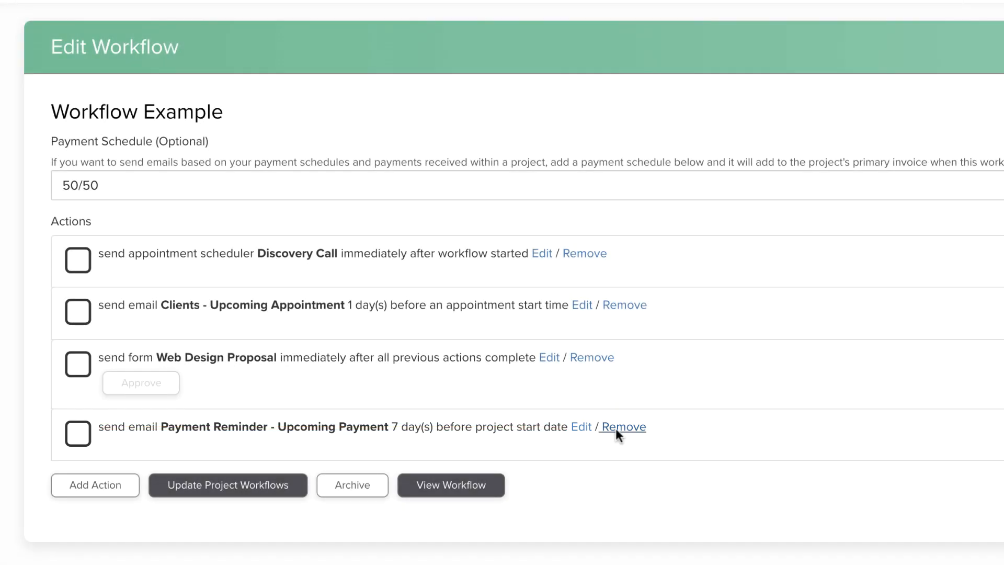
# - Remove the Payment Reminder - Upcoming Payment email action from the workflow
pyautogui.click(618, 428)
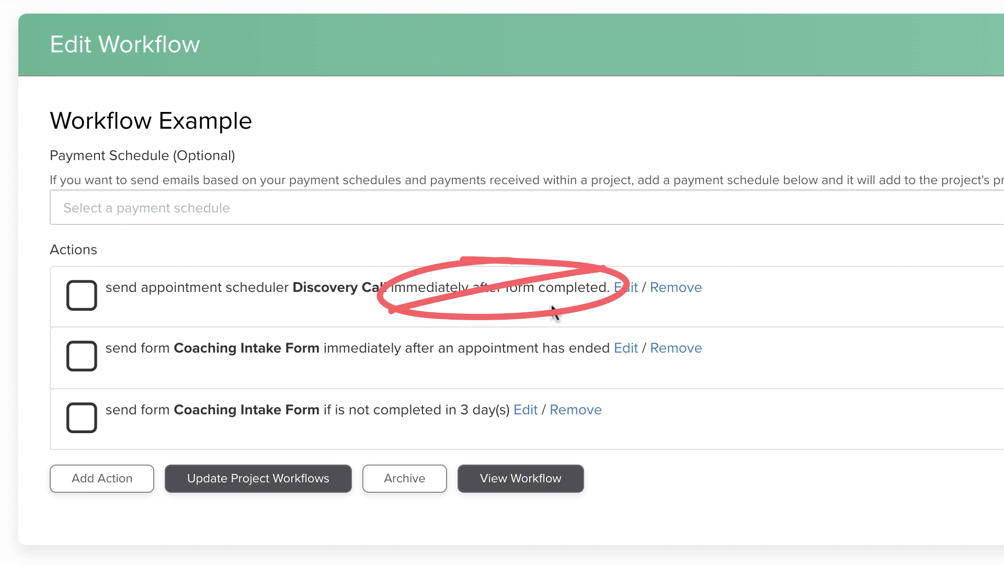
# - Set the Discovery Call scheduler action's trigger to "after workflow started" and apply it
pyautogui.click(626, 289)
pyautogui.click(735, 238)
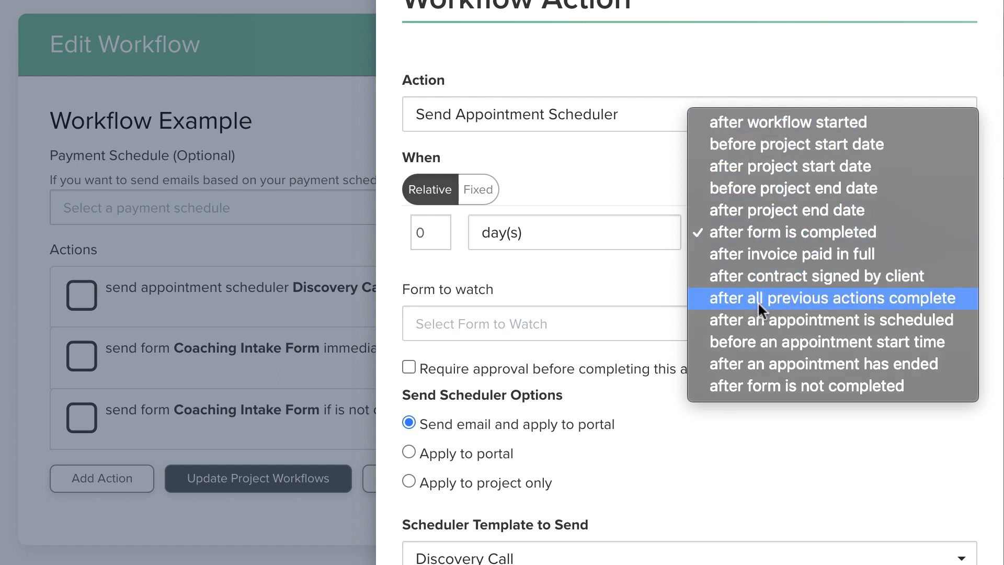
pyautogui.click(761, 126)
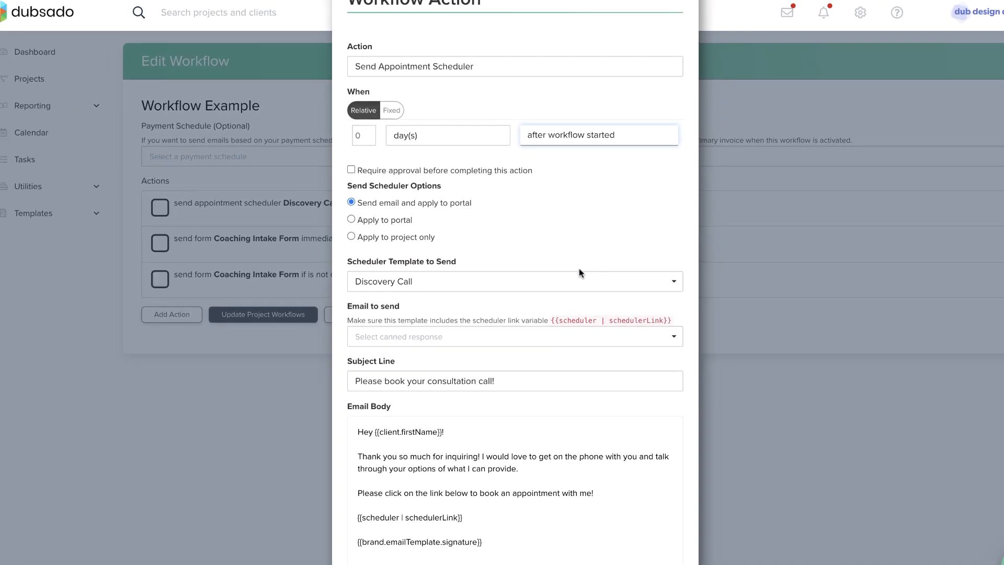
pyautogui.scroll(-3, 565, 264)
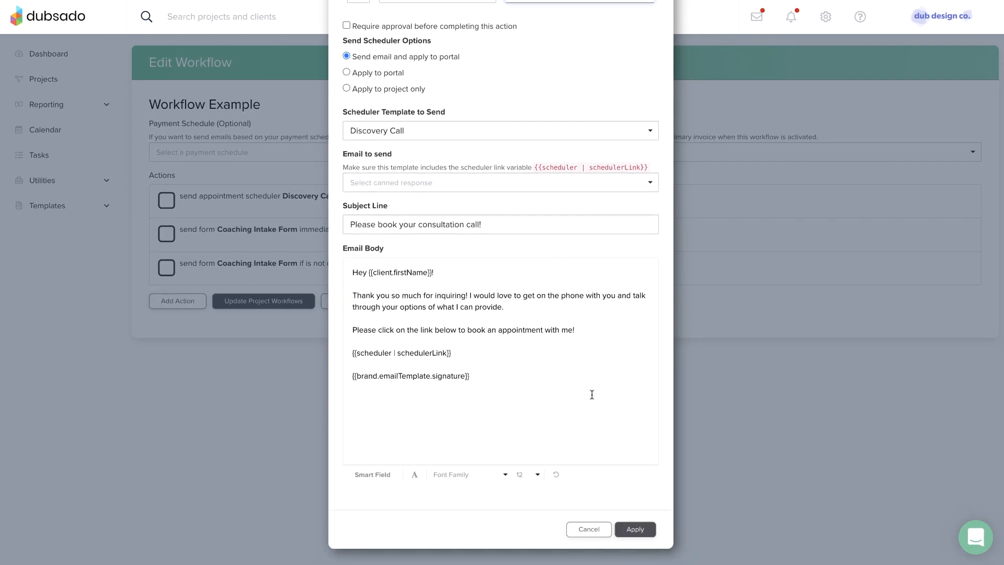
pyautogui.click(635, 529)
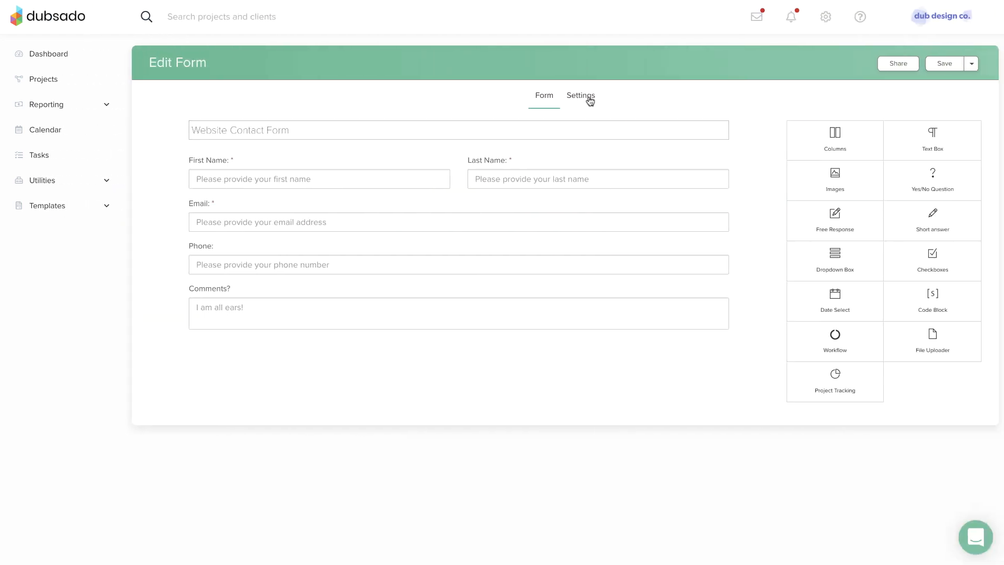
# - Choose a default workflow in the settings of the Website Contact Form
pyautogui.click(589, 99)
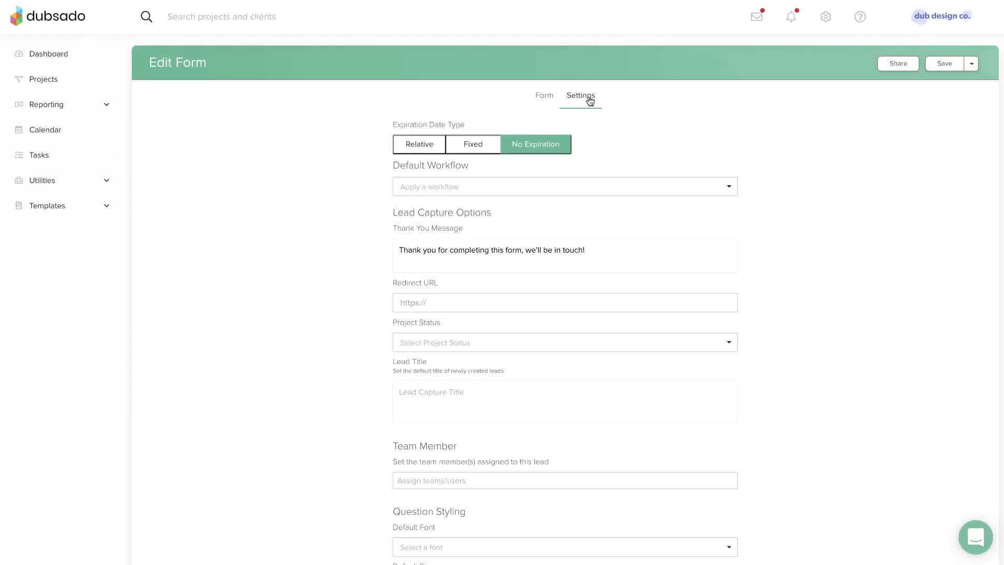
pyautogui.click(580, 186)
pyautogui.click(578, 206)
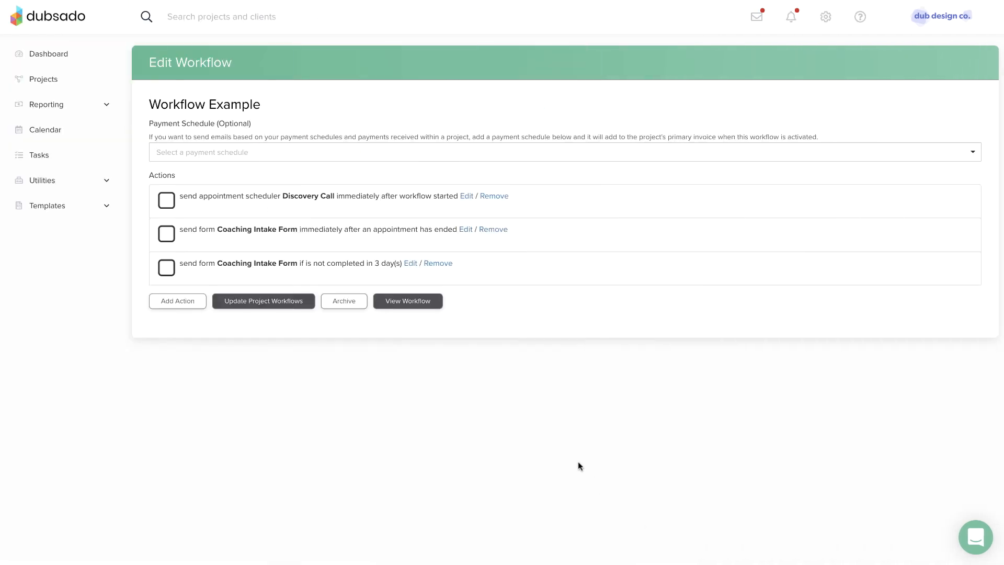
# - Set Coaching Intake Form as the form to watch in the 3-day follow-up action and apply it
pyautogui.click(408, 265)
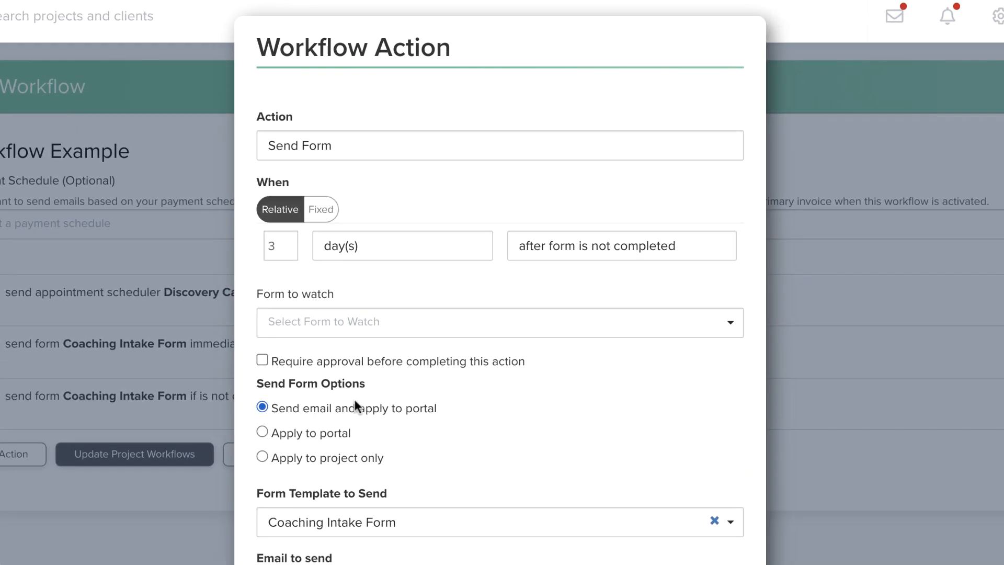
pyautogui.click(439, 328)
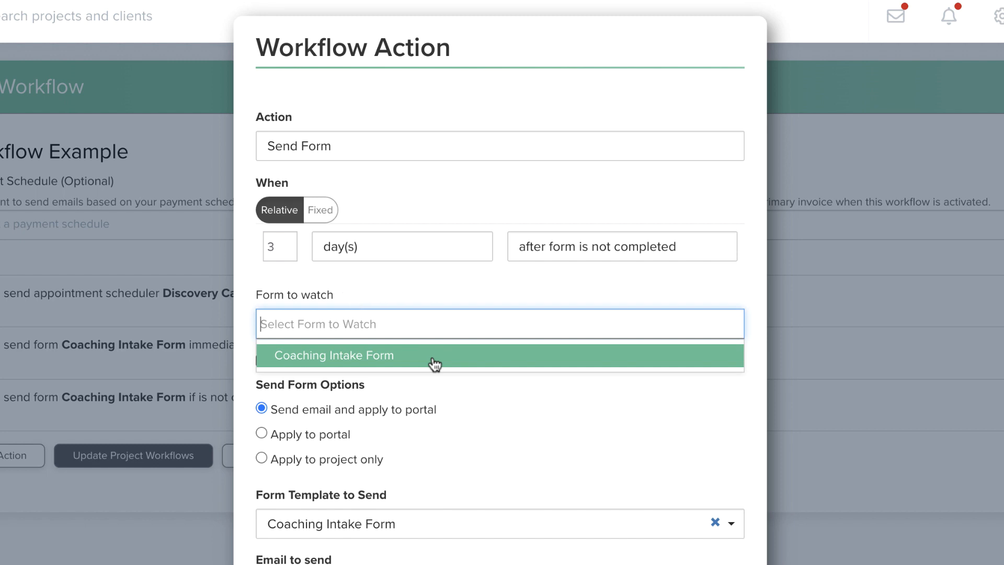
pyautogui.click(434, 361)
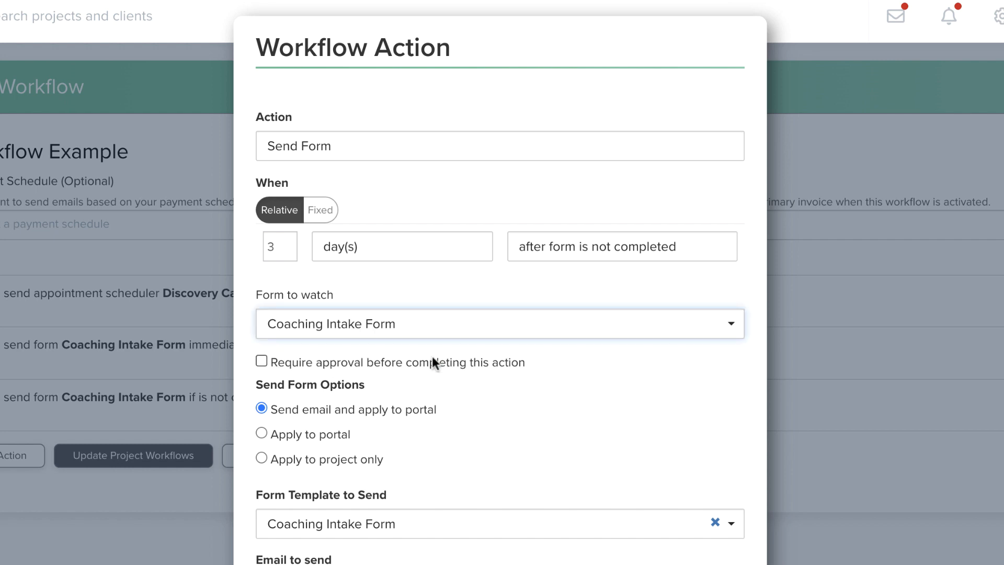
pyautogui.scroll(-5, 432, 361)
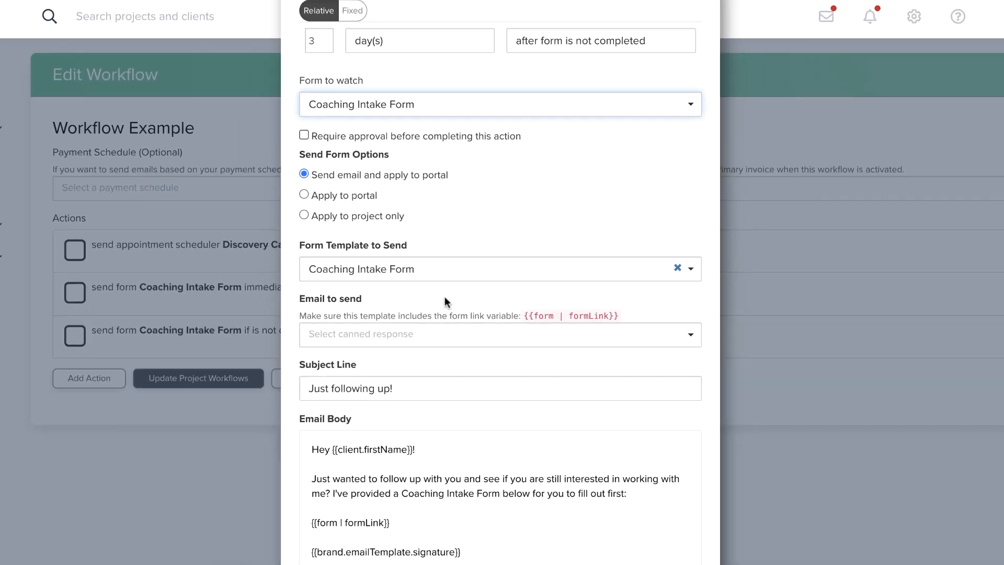
pyautogui.scroll(-1, 456, 236)
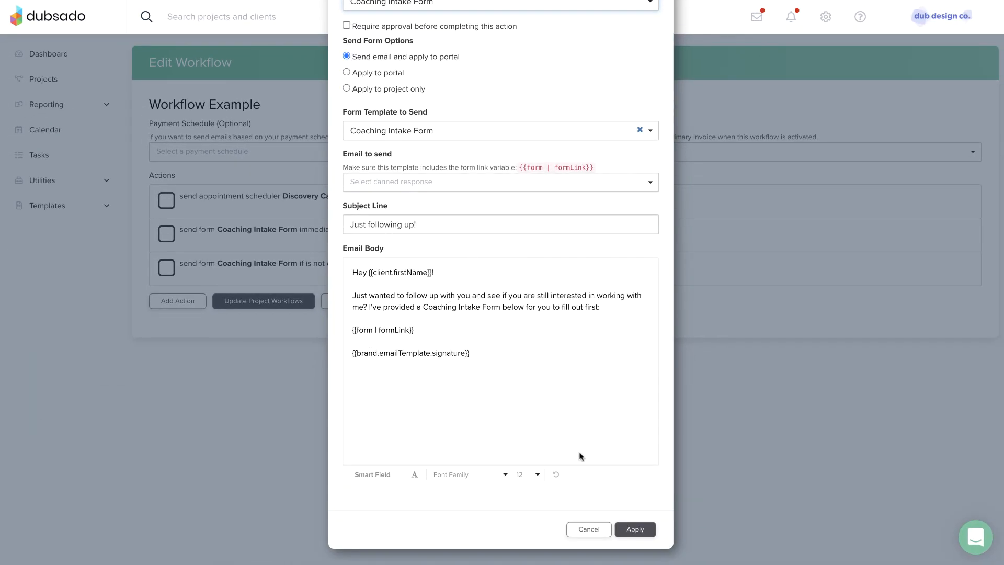
pyautogui.click(635, 529)
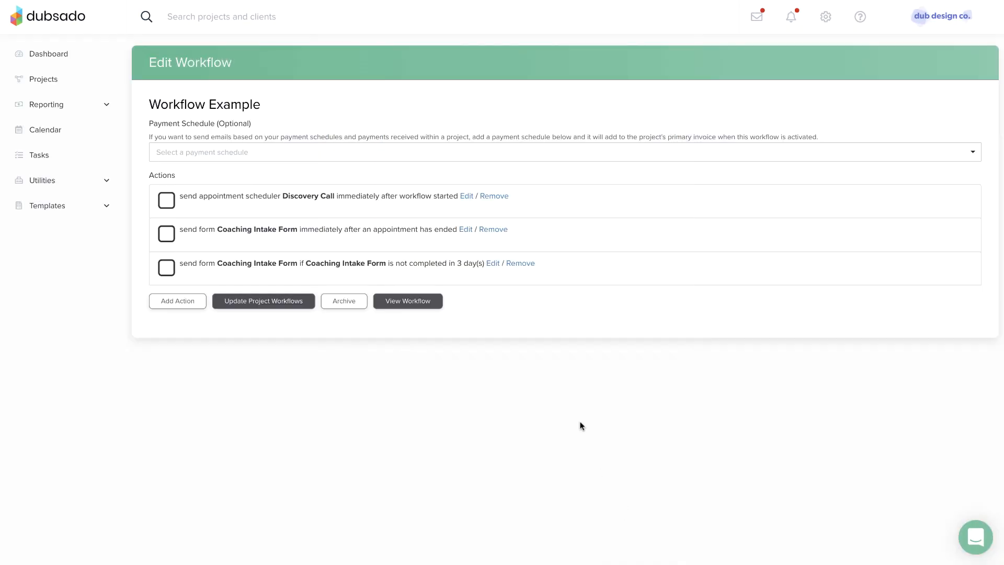
# - Review the trigger choices of the second action, which sends the Coaching Intake Form, keeping "after an appointment has ended"
pyautogui.click(466, 230)
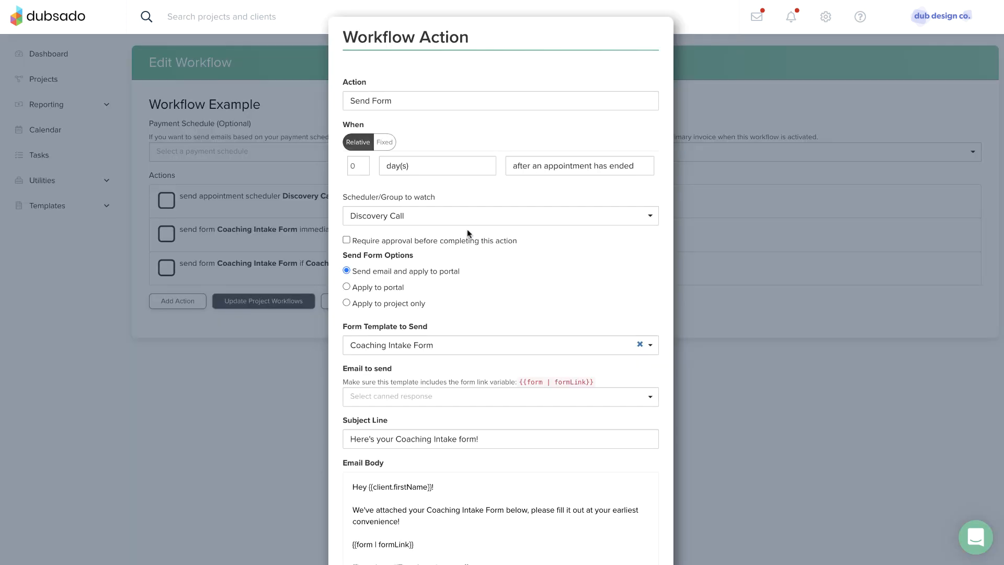
pyautogui.click(564, 166)
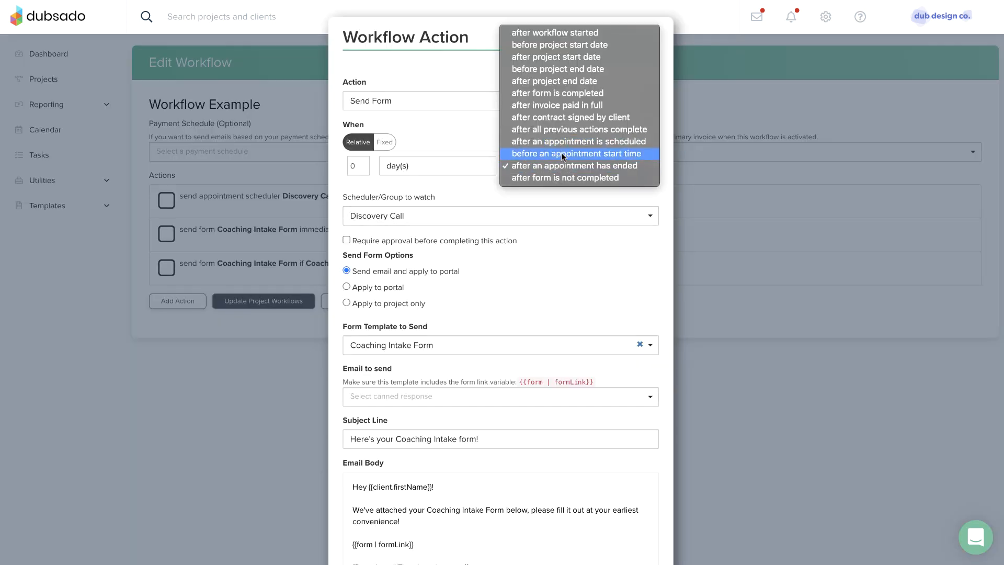
pyautogui.click(560, 164)
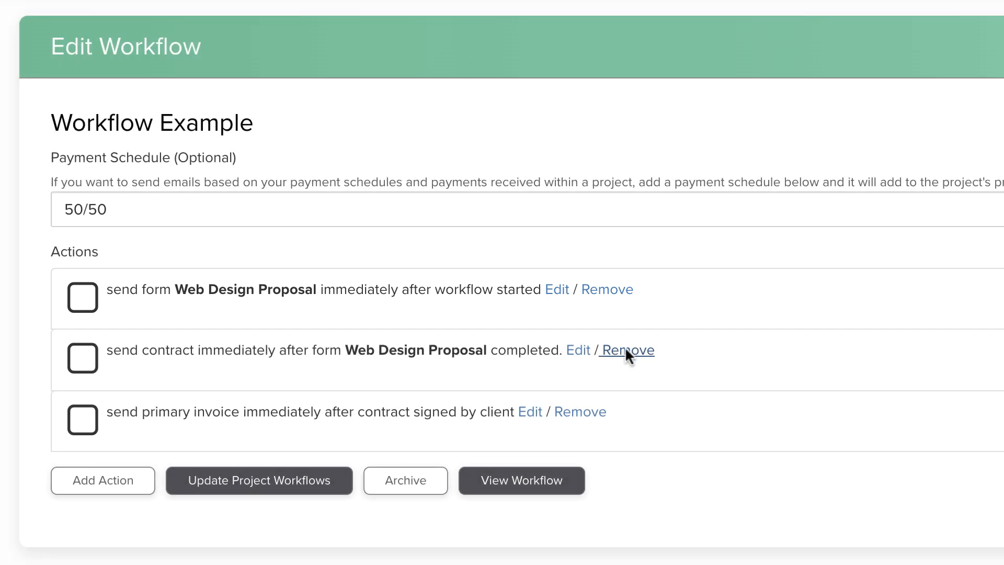
# - Remove the send contract and send primary invoice actions from the Web Design Proposal workflow
pyautogui.click(626, 351)
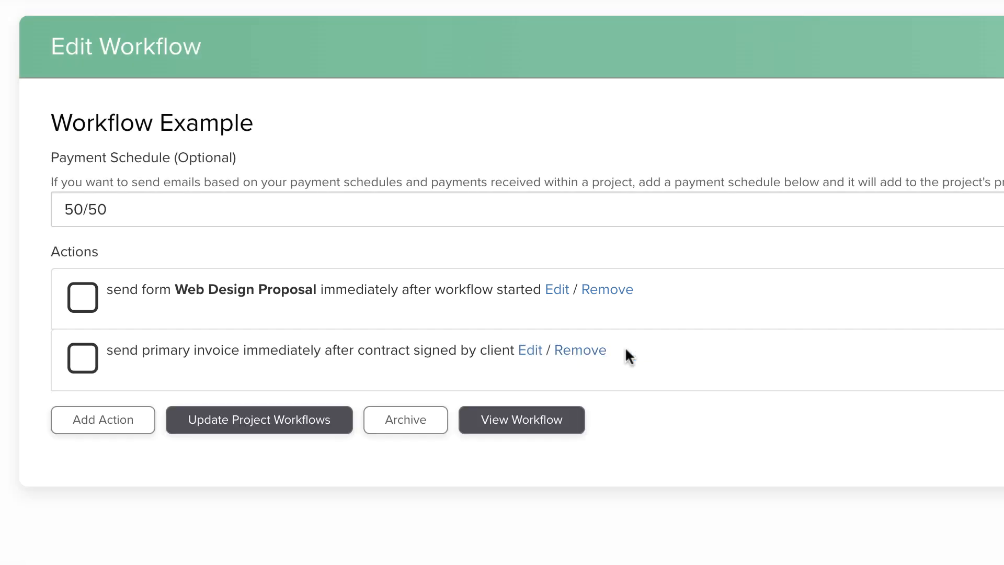
pyautogui.click(593, 349)
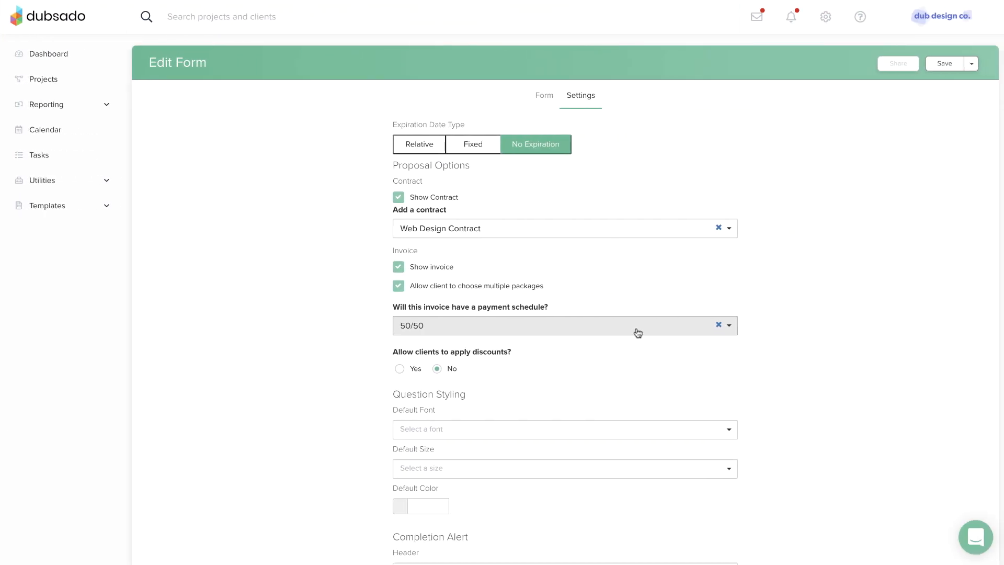
# - Clear the 50/50 payment schedule from the invoice options in the proposal form's settings
pyautogui.click(718, 324)
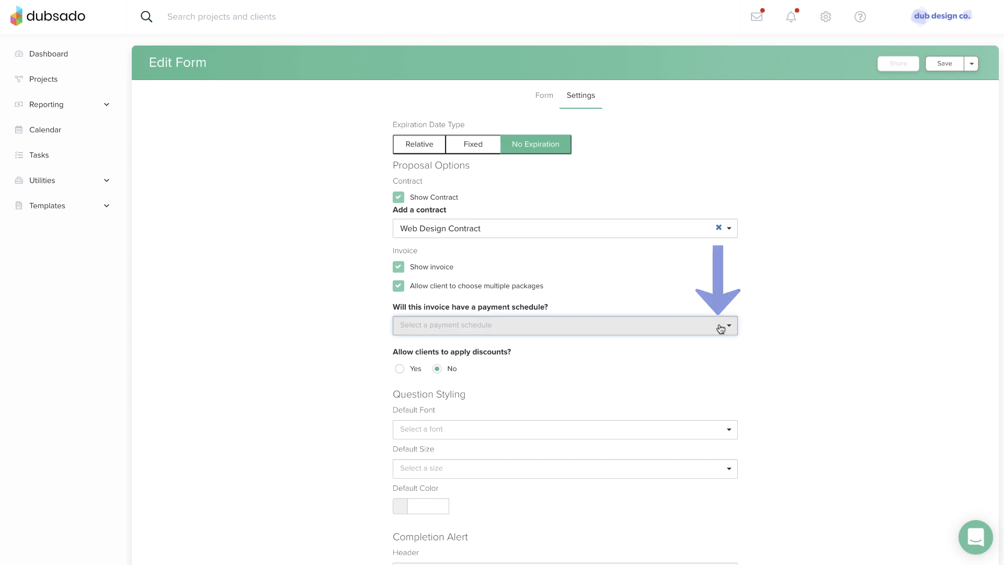